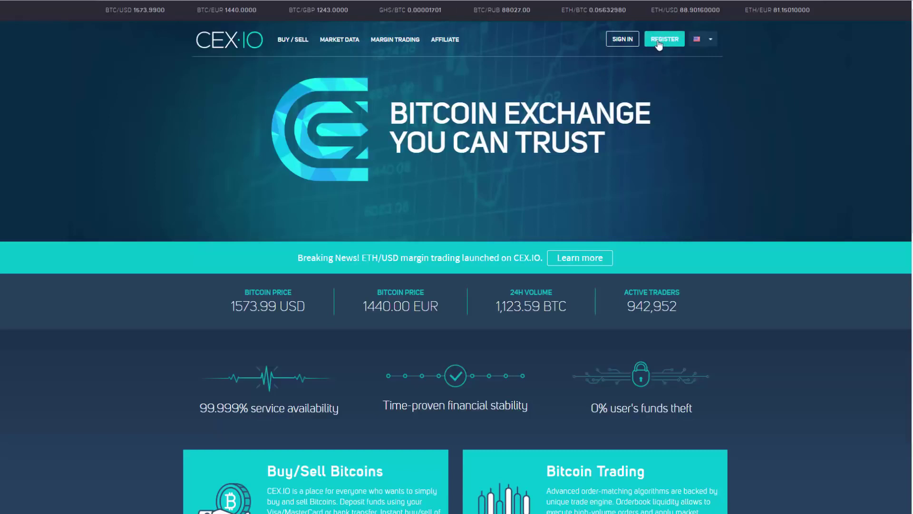
# - Sign in to the CEX.IO account and open its profile settings
pyautogui.click(622, 41)
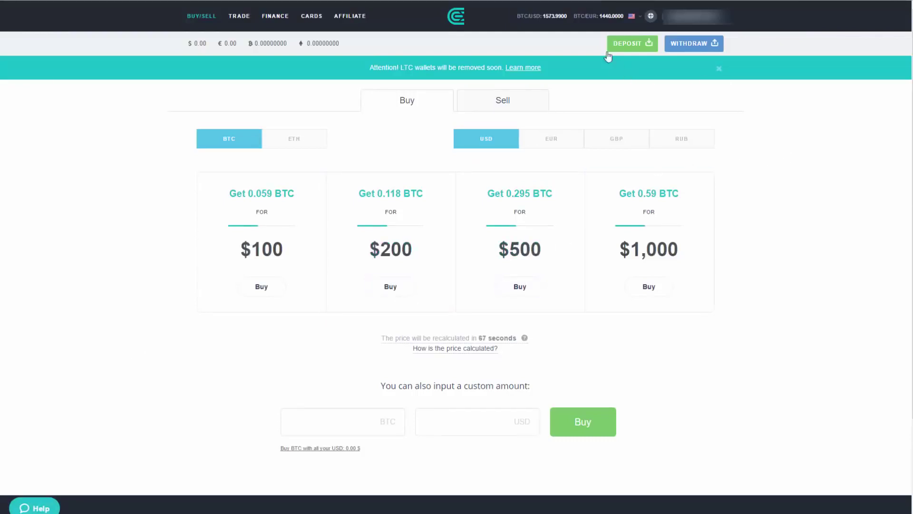
pyautogui.click(685, 15)
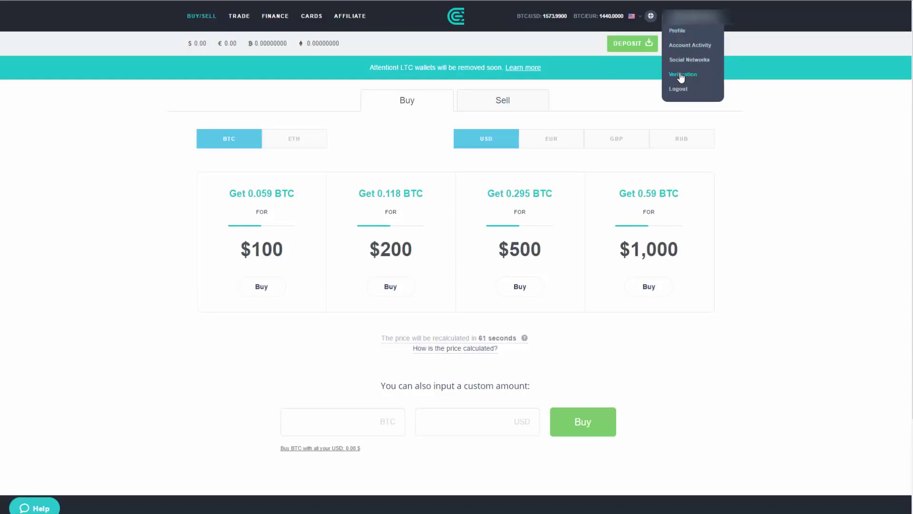
pyautogui.click(683, 37)
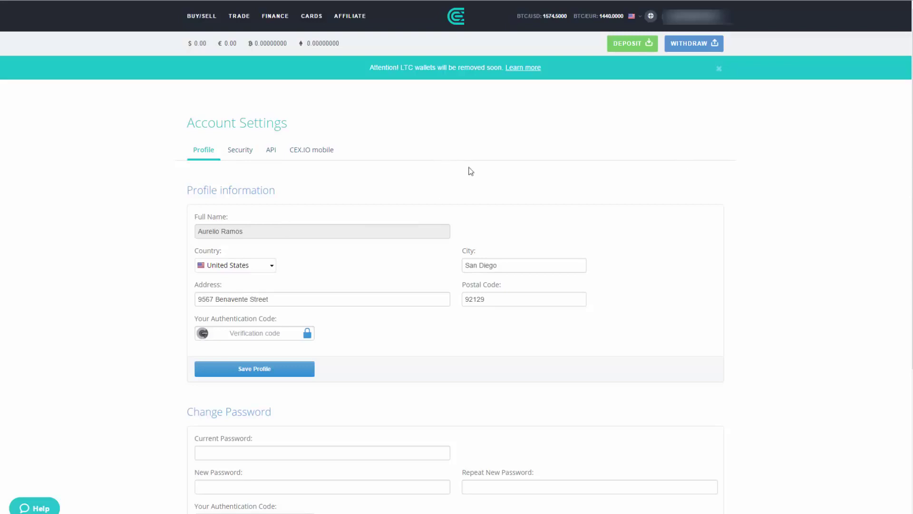
# - Open the account's identity verification page and start the verification
pyautogui.click(695, 16)
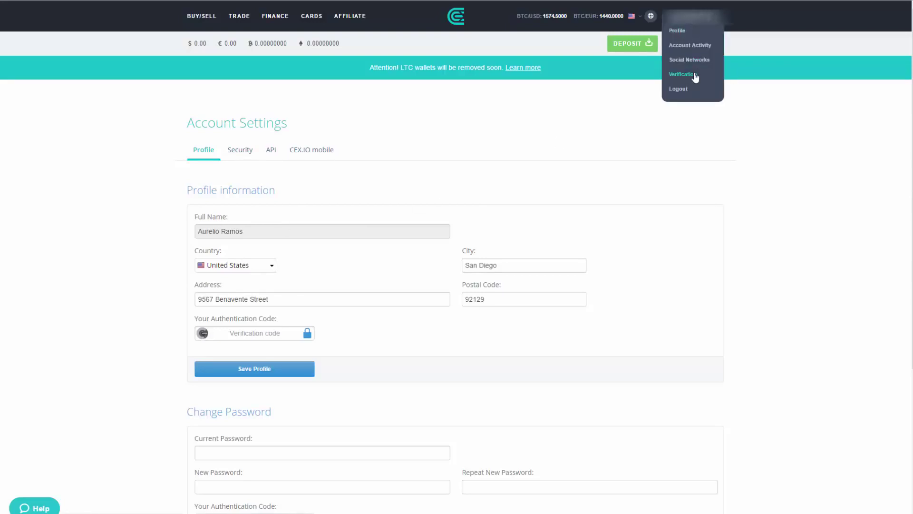
pyautogui.click(681, 74)
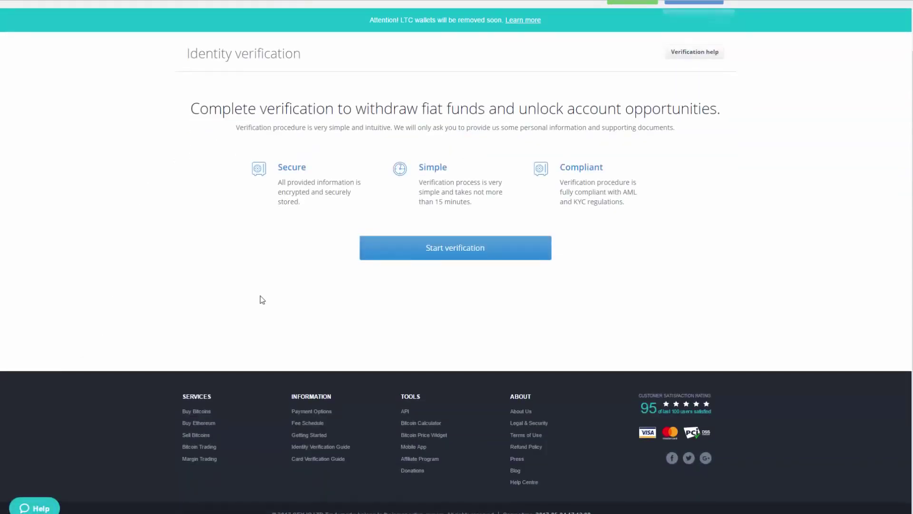
pyautogui.click(415, 253)
pyautogui.click(157, 26)
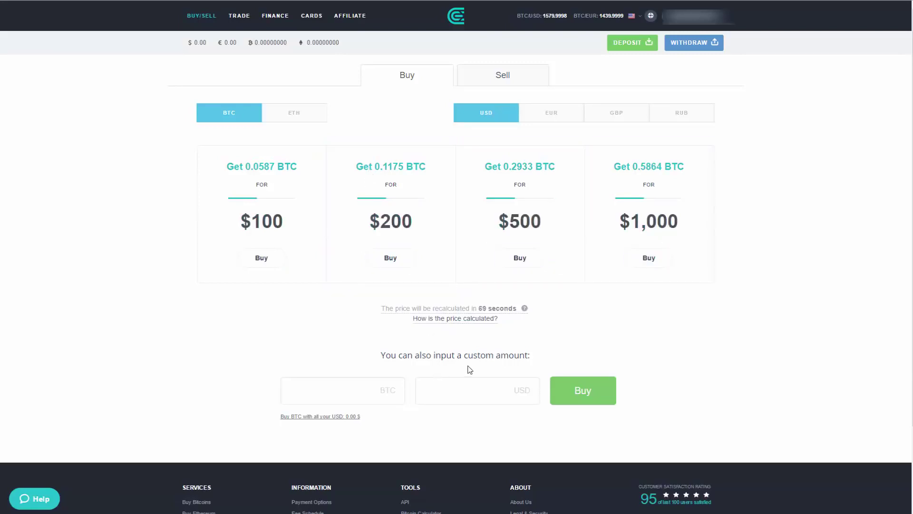
# - Try custom Bitcoin purchase amounts of 150 USD and 0.05 BTC, and clear the amount fields
pyautogui.click(438, 402)
pyautogui.write('150')
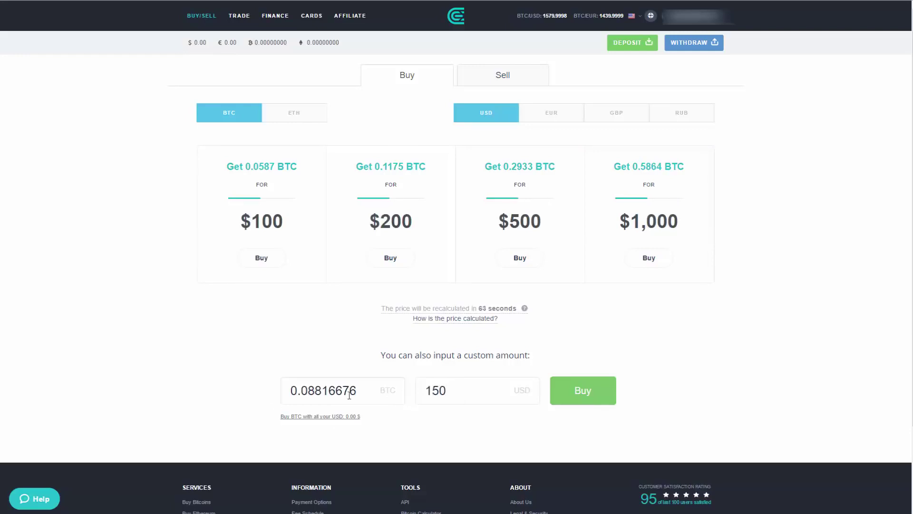
pyautogui.moveTo(360, 391); pyautogui.dragTo(245, 385)
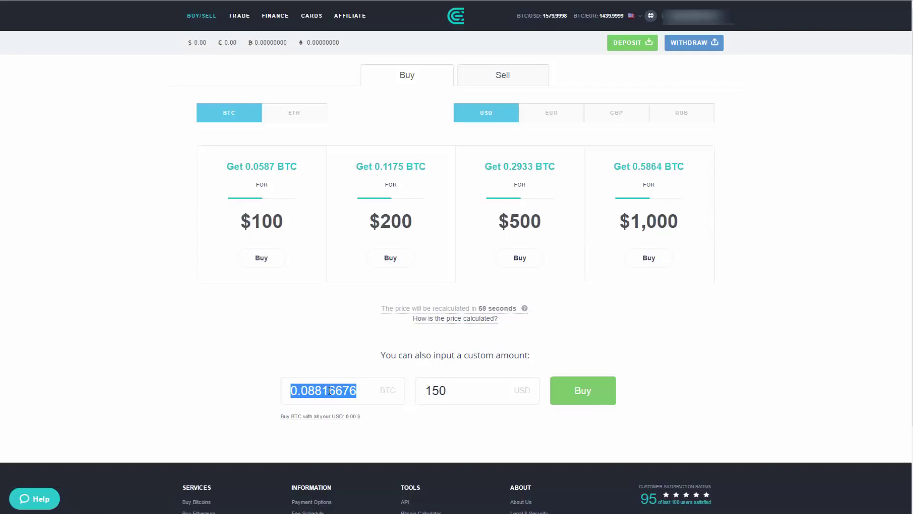
pyautogui.write('0.05')
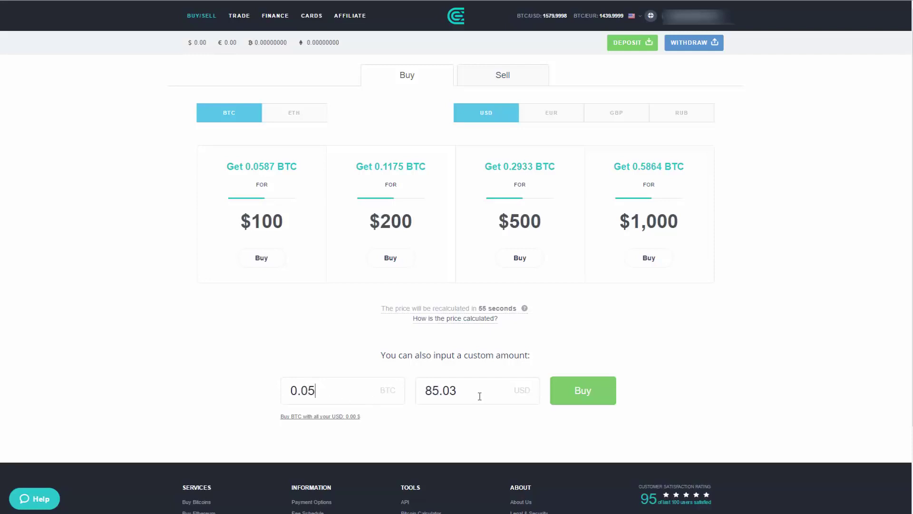
pyautogui.doubleClick(292, 390)
pyautogui.press('BackSpace')
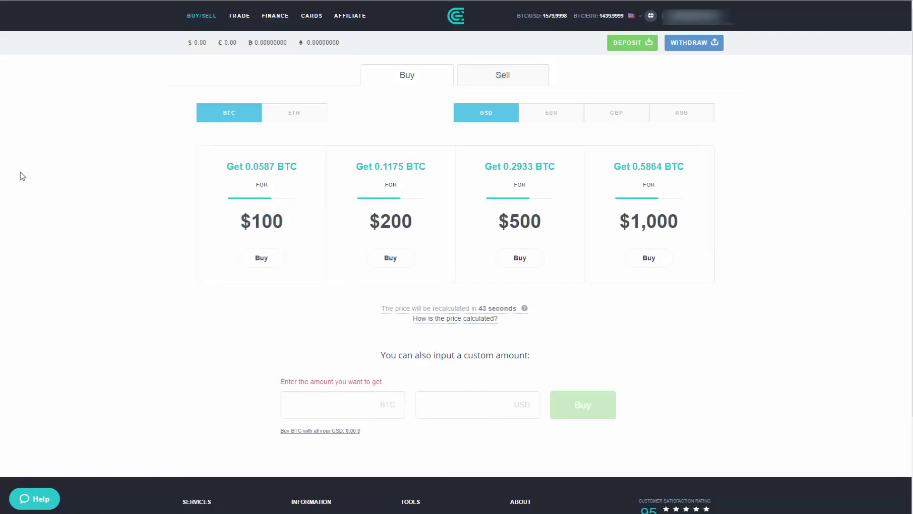
# - Open the trading page and examine the BTC/USD price chart, market depth and the sell and buy order lists
pyautogui.click(239, 19)
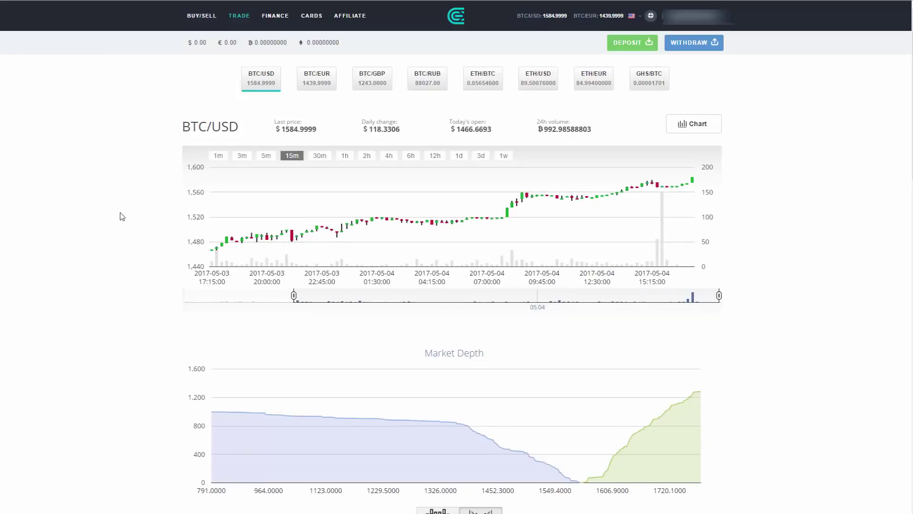
pyautogui.scroll(-3, 176, 273)
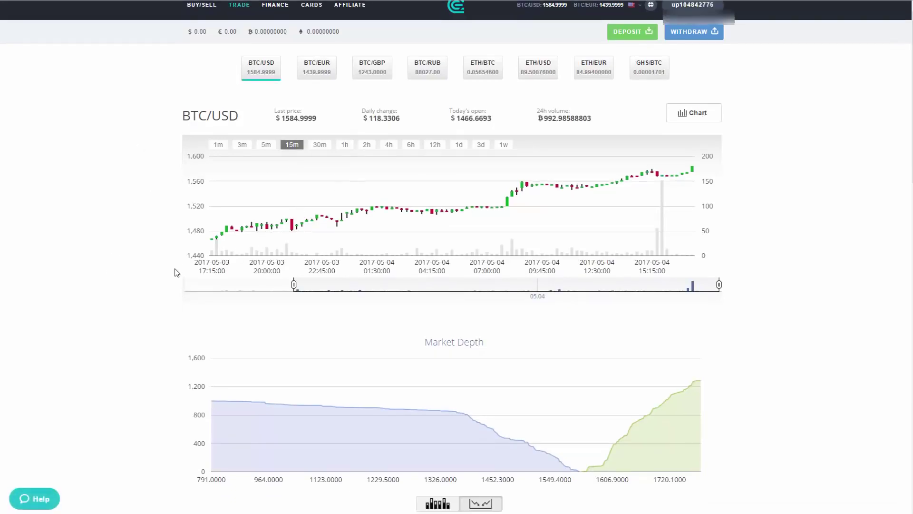
pyautogui.scroll(3, 325, 115)
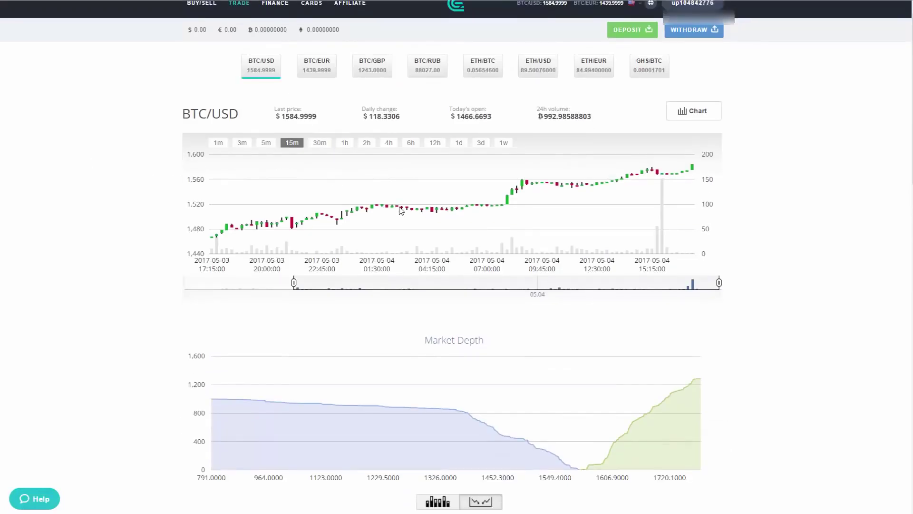
pyautogui.scroll(-6, 402, 210)
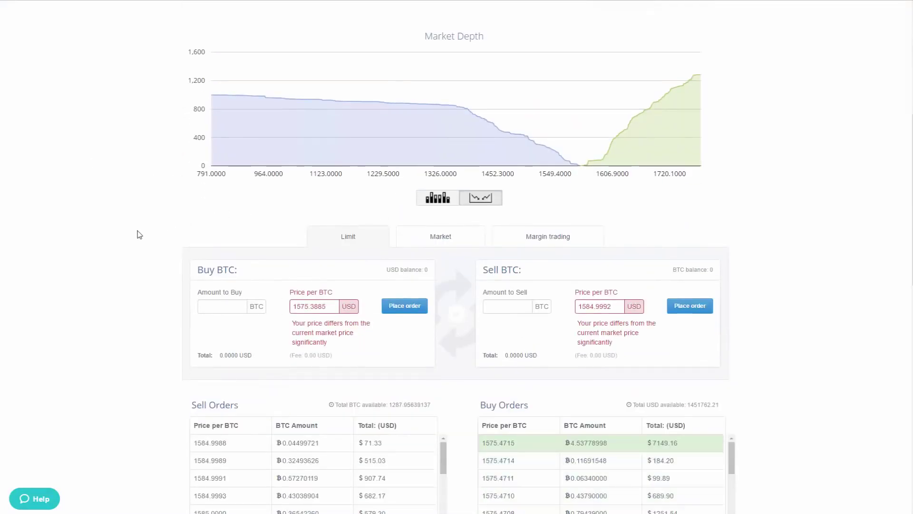
pyautogui.scroll(-6, 140, 248)
pyautogui.scroll(3, 140, 247)
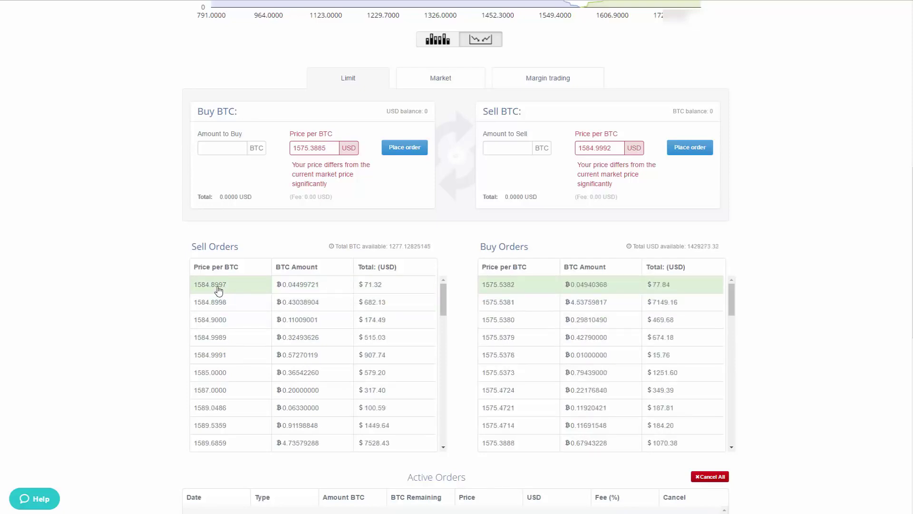
# - Inspect the lowest sell order's price and BTC amount, and refresh the Google "bitcoin price" search for comparison
pyautogui.click(306, 285)
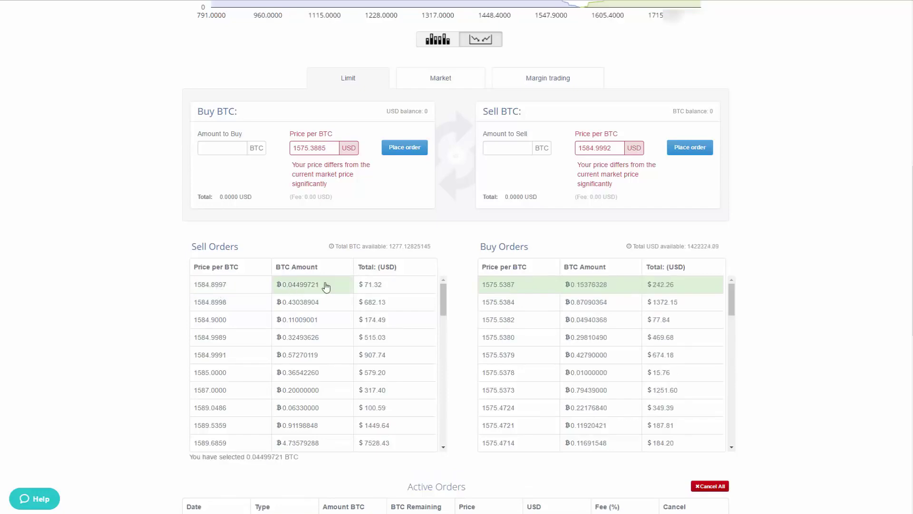
pyautogui.click(251, 291)
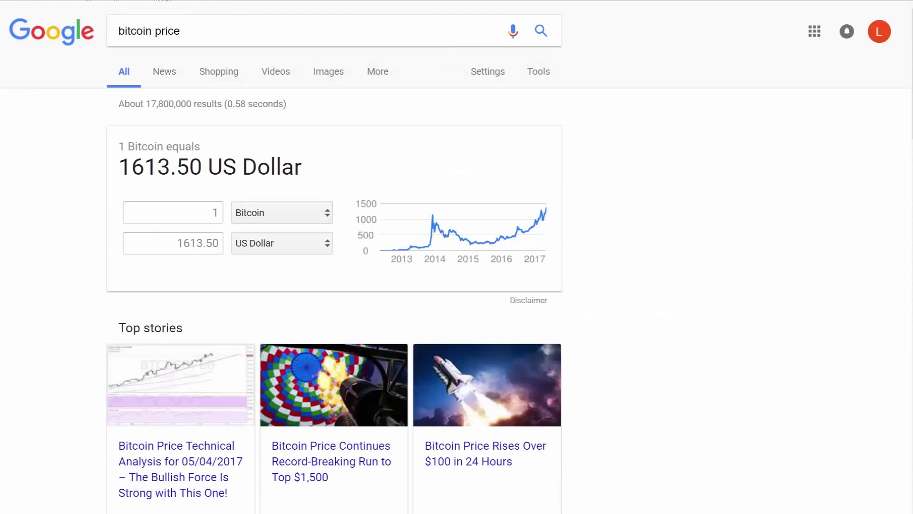
pyautogui.press('F5')
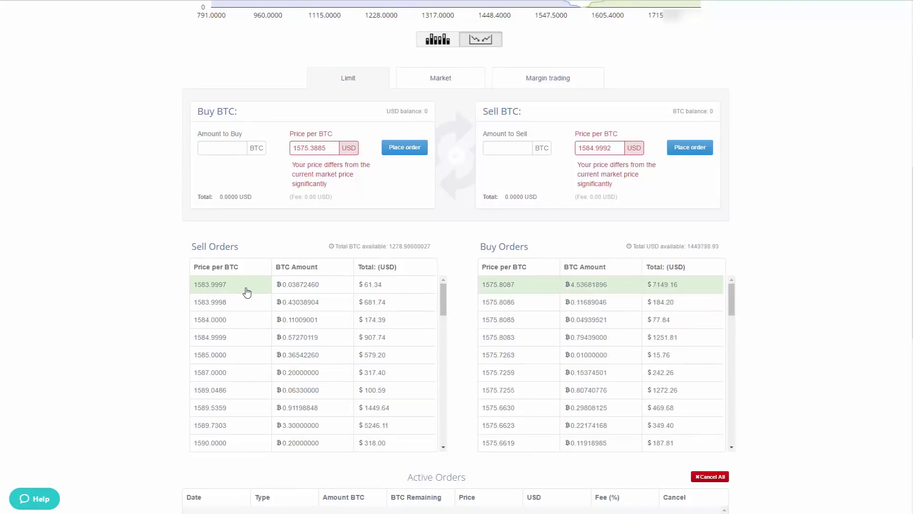
# - Open the account's deposit page and start adding a new payment card
pyautogui.scroll(3, 247, 292)
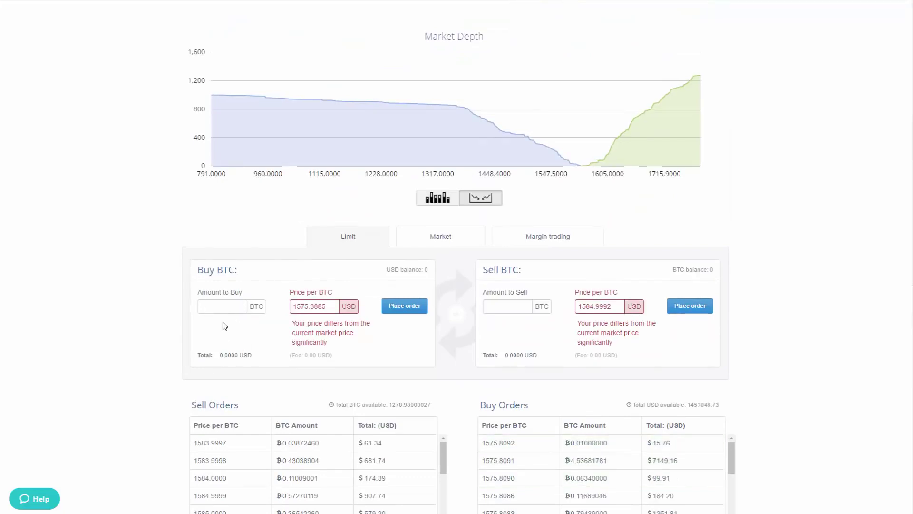
pyautogui.scroll(6, 216, 328)
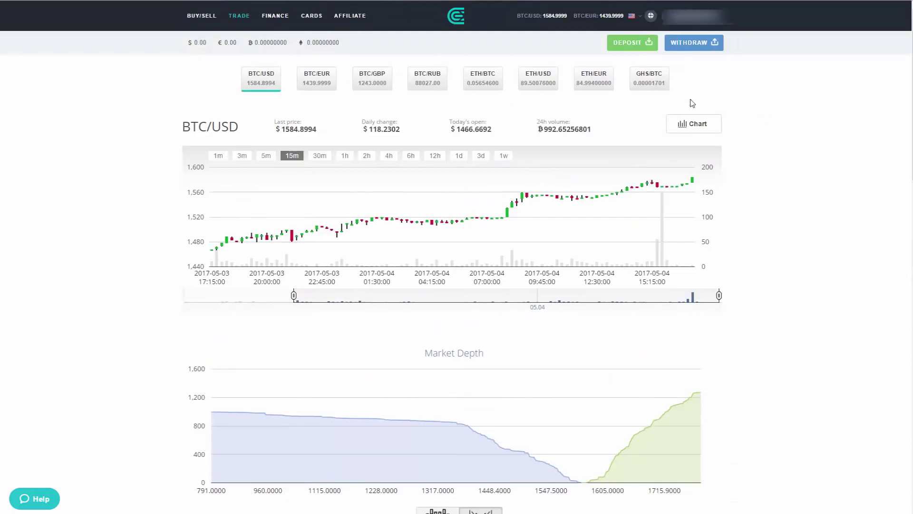
pyautogui.click(616, 47)
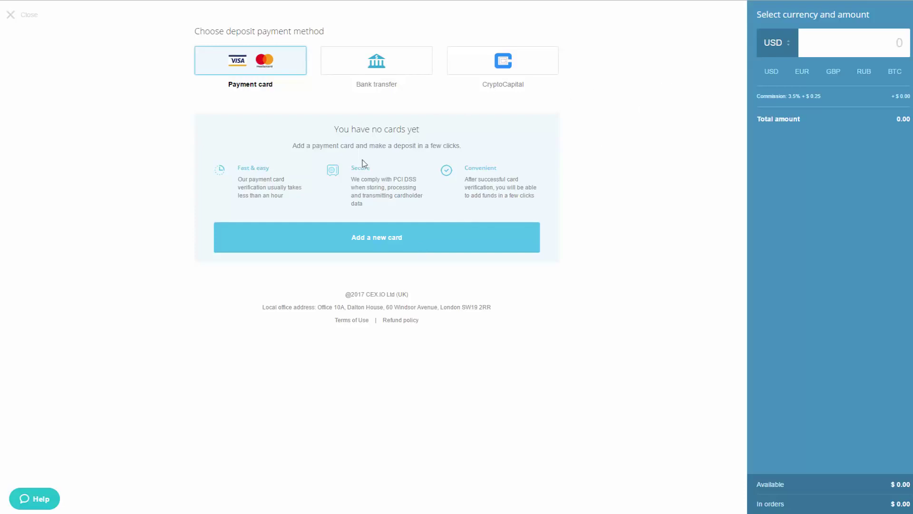
pyautogui.click(362, 244)
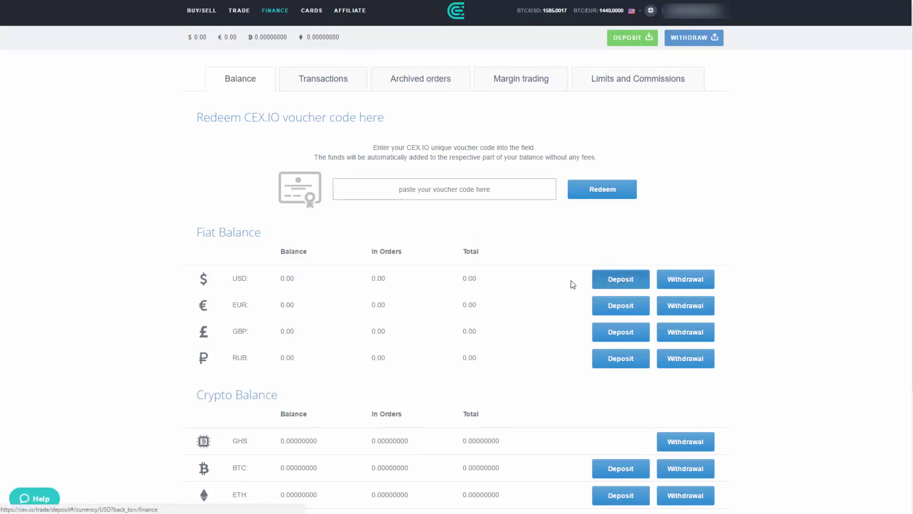
# - Deposit 40.00 USD to the fiat balance by payment card and close the confirmation
pyautogui.click(628, 281)
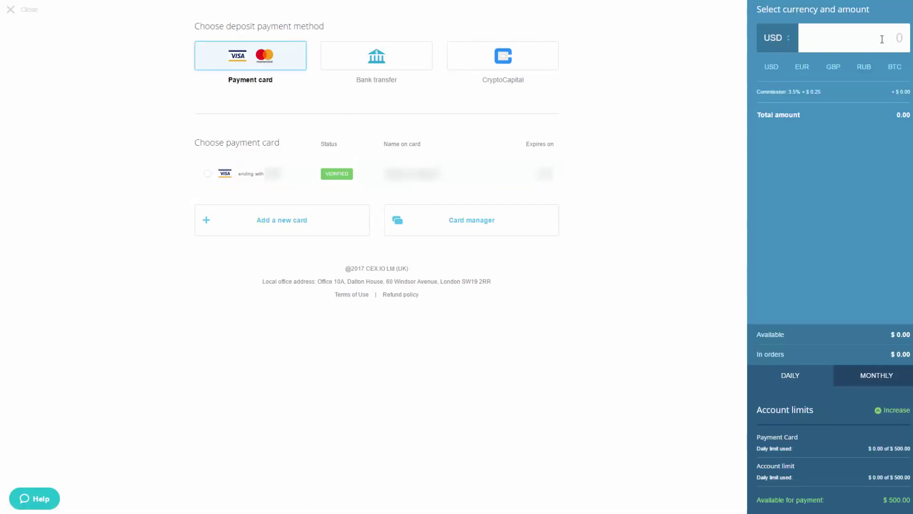
pyautogui.write('40.00')
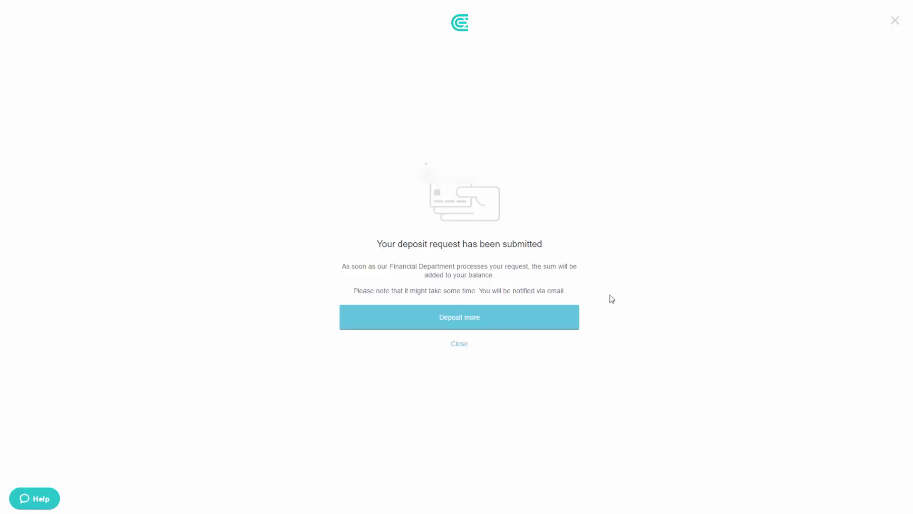
pyautogui.click(454, 343)
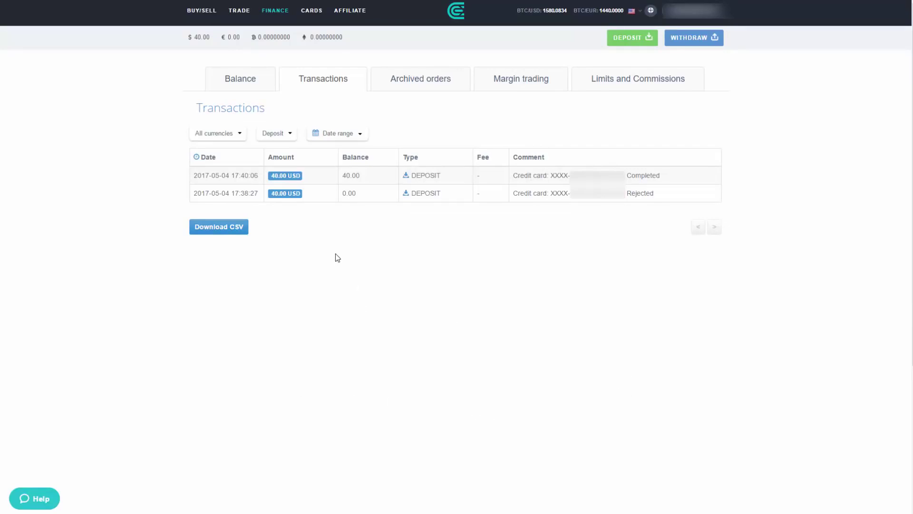
# - Review the rejected deposit entry in the transaction history
pyautogui.moveTo(195, 195); pyautogui.dragTo(650, 194)
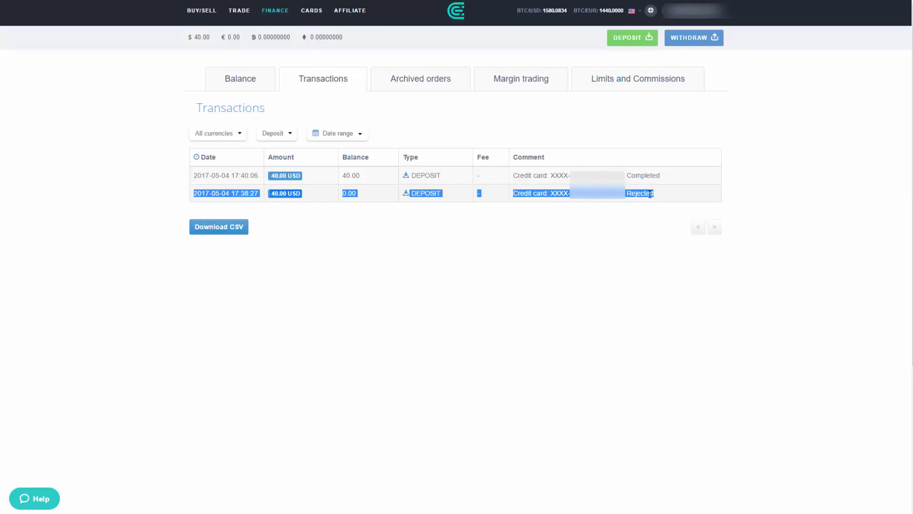
pyautogui.click(649, 210)
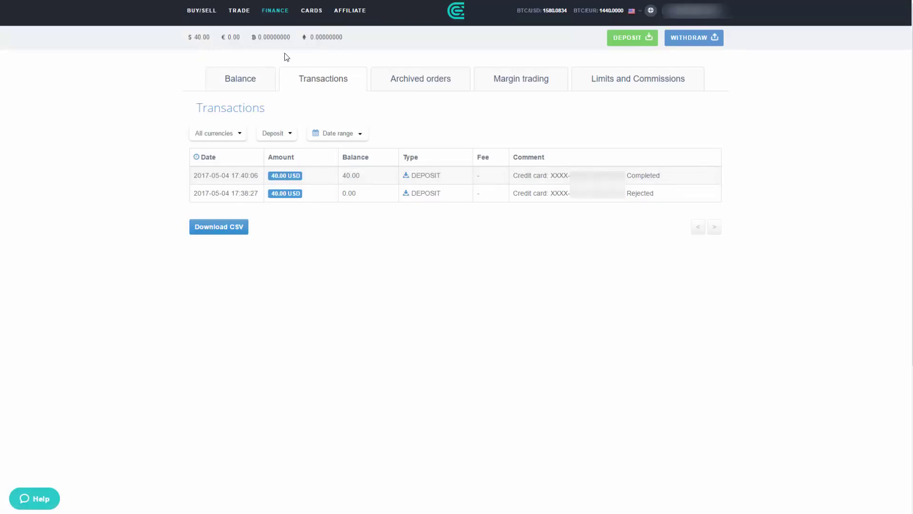
# - On the BTC/USD trading page, set the limit order price to 1585.2500 USD from the sell orders list
pyautogui.click(241, 11)
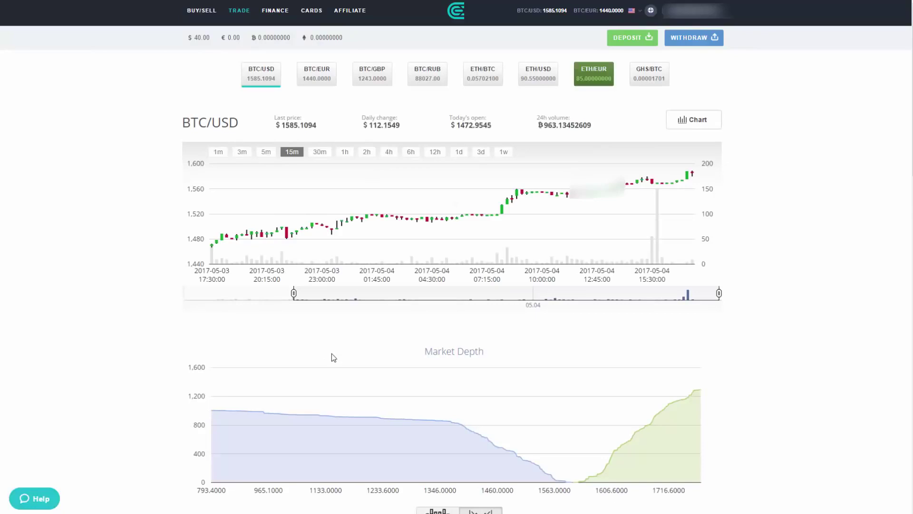
pyautogui.scroll(-6, 332, 354)
pyautogui.scroll(-3, 332, 353)
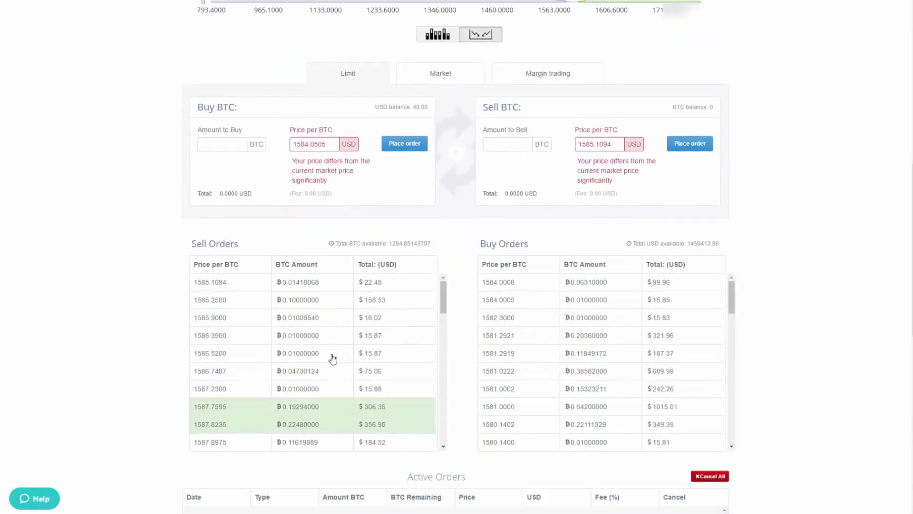
pyautogui.click(258, 285)
pyautogui.scroll(-2, 257, 286)
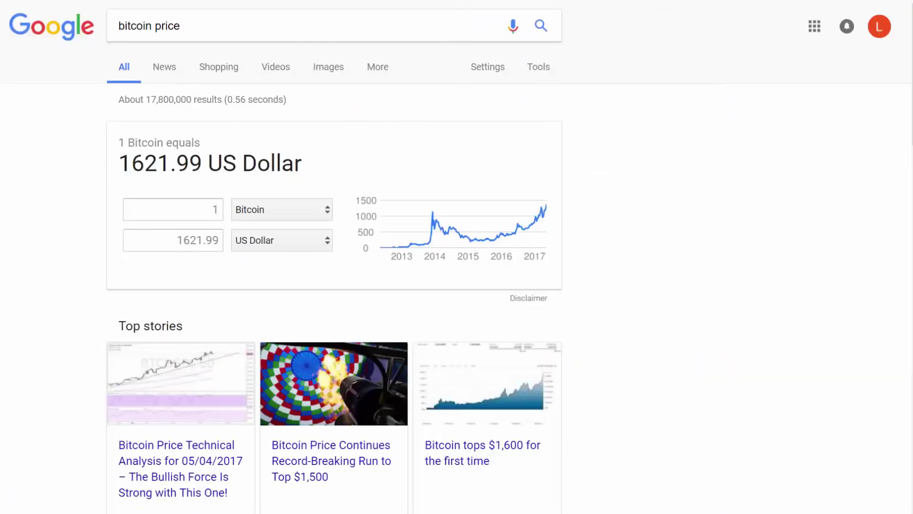
# - Refresh the bitcoin price search on Google and set the limit order price to 1585.9000 USD from the lowest sell order
pyautogui.press('F5')
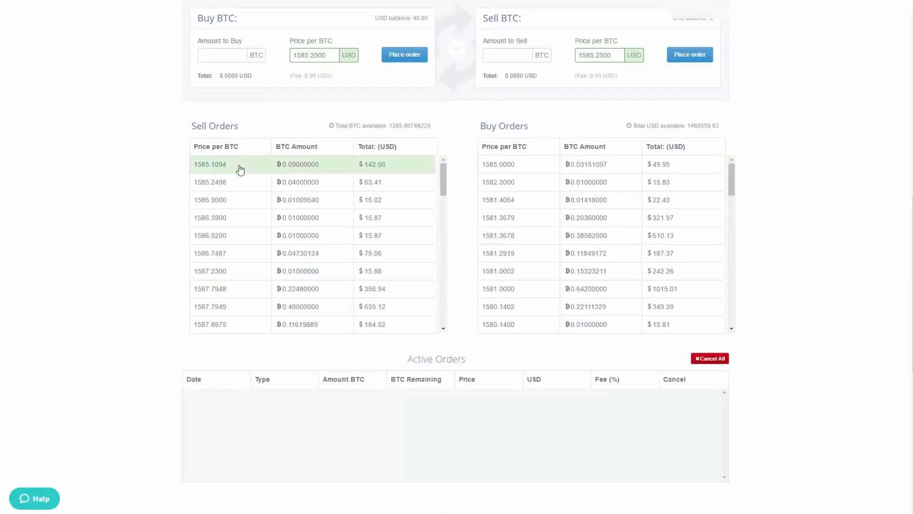
pyautogui.click(240, 170)
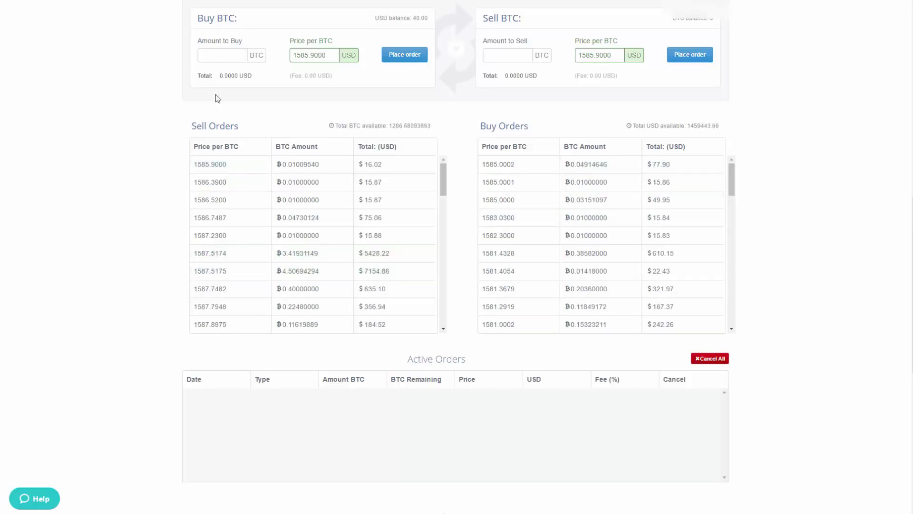
# - Set the amount to buy to 0.025 BTC in the Buy BTC order, after trying 0.03 and 0.02 BTC
pyautogui.click(236, 60)
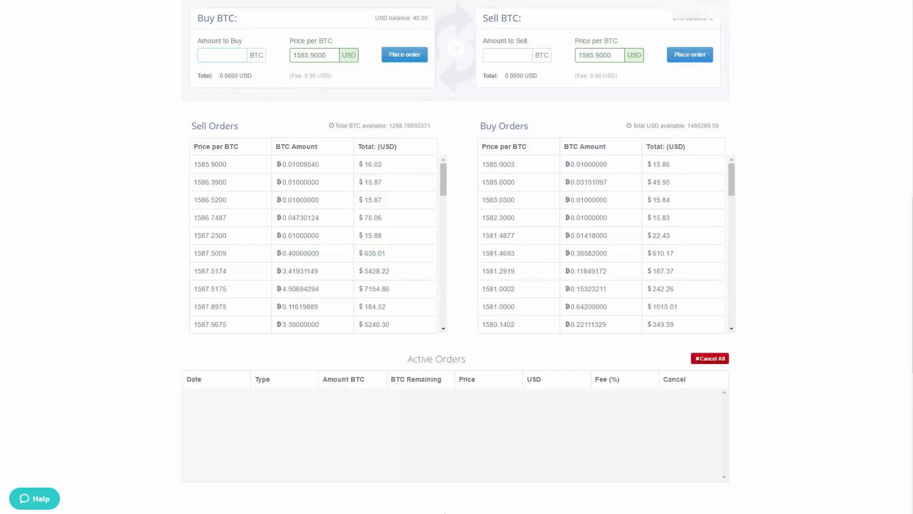
pyautogui.click(213, 71)
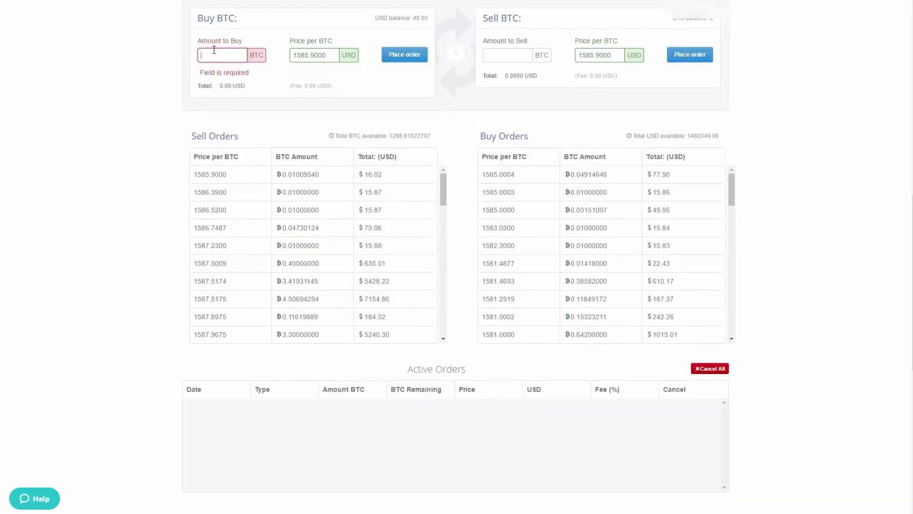
pyautogui.click(214, 54)
pyautogui.write('0.0')
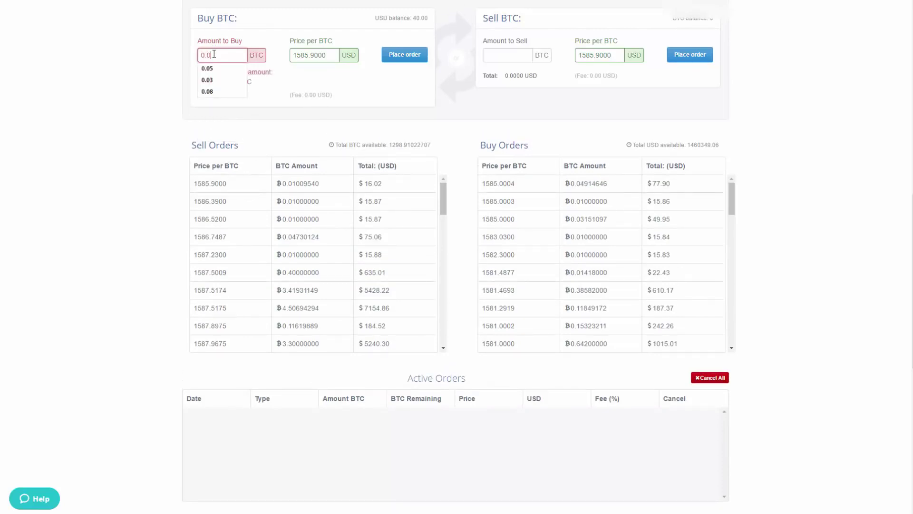
pyautogui.write('3')
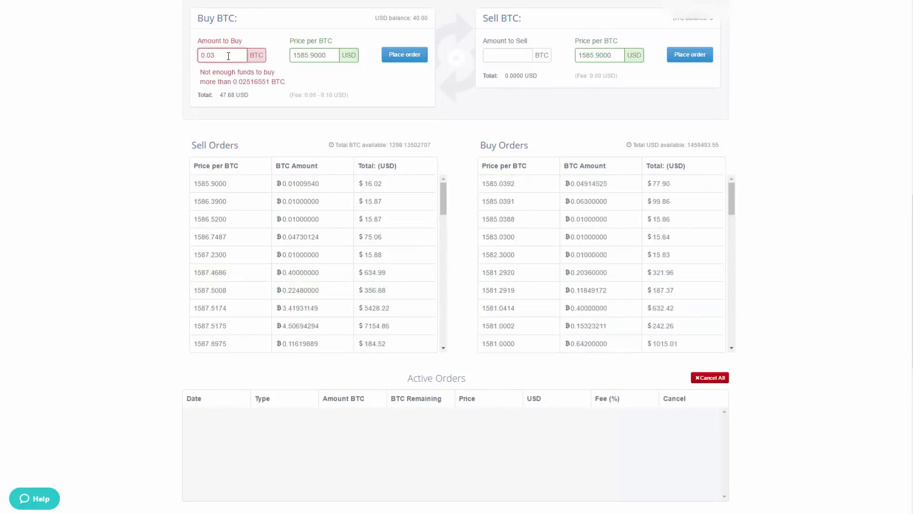
pyautogui.press('BackSpace')
pyautogui.write('2')
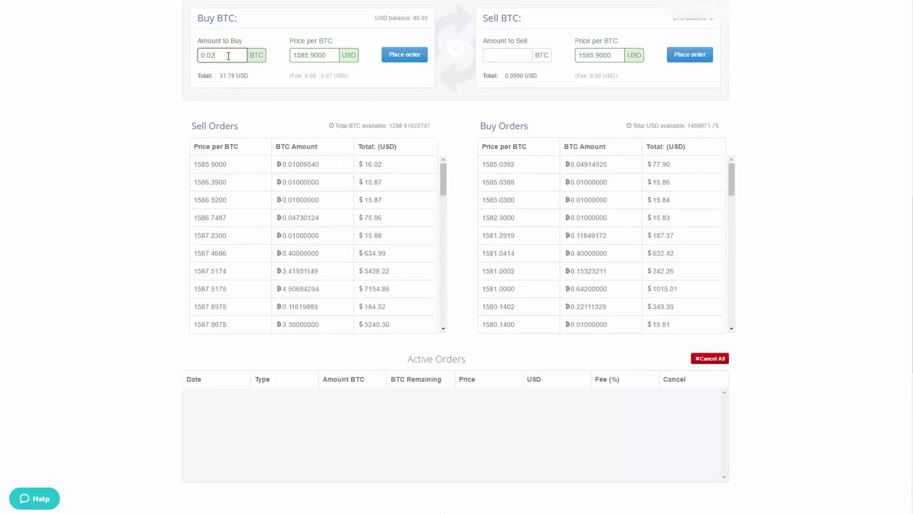
pyautogui.write('5')
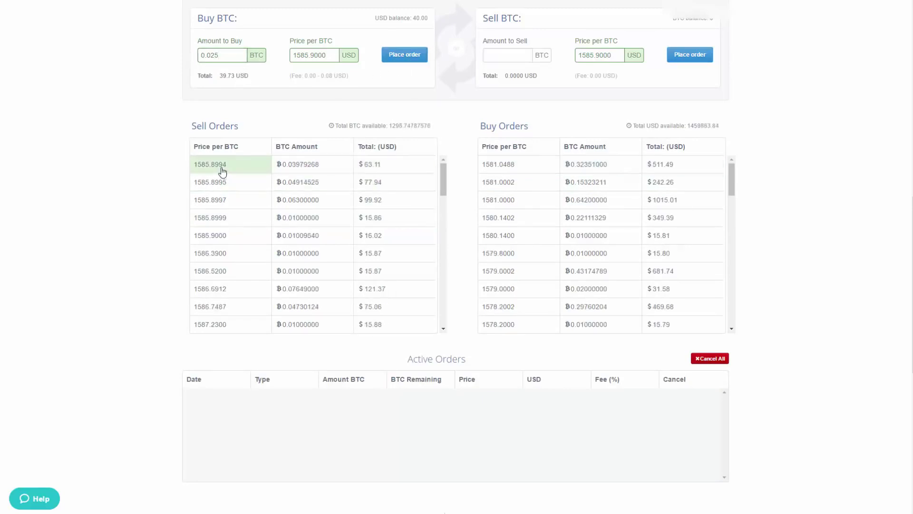
# - Increase the amount to buy to 0.0251 BTC at a price of 1585.8994 USD, trying 0.0252 BTC as well
pyautogui.click(229, 57)
pyautogui.write('1')
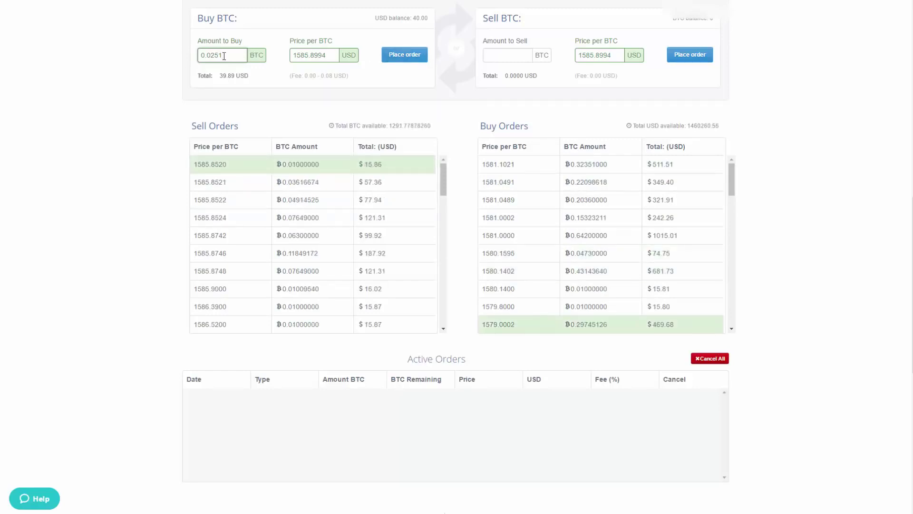
pyautogui.press('BackSpace')
pyautogui.write('2')
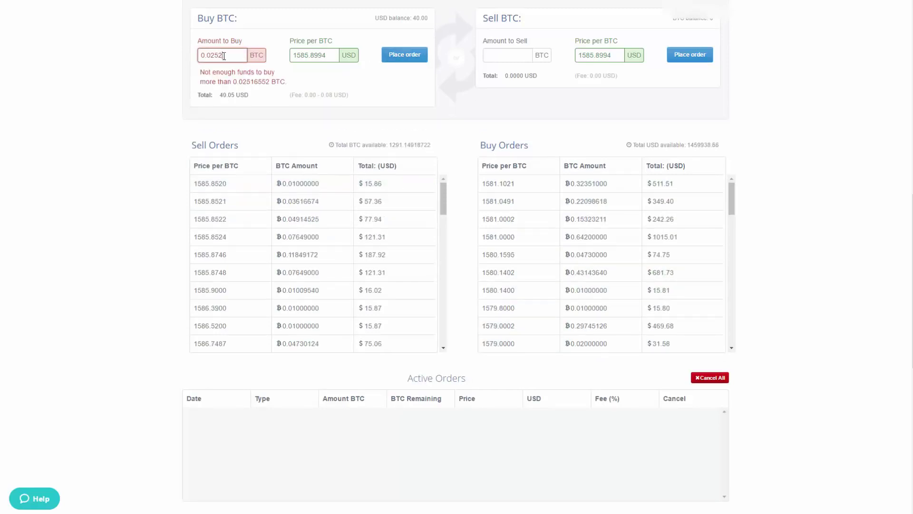
pyautogui.press('BackSpace')
pyautogui.write('1')
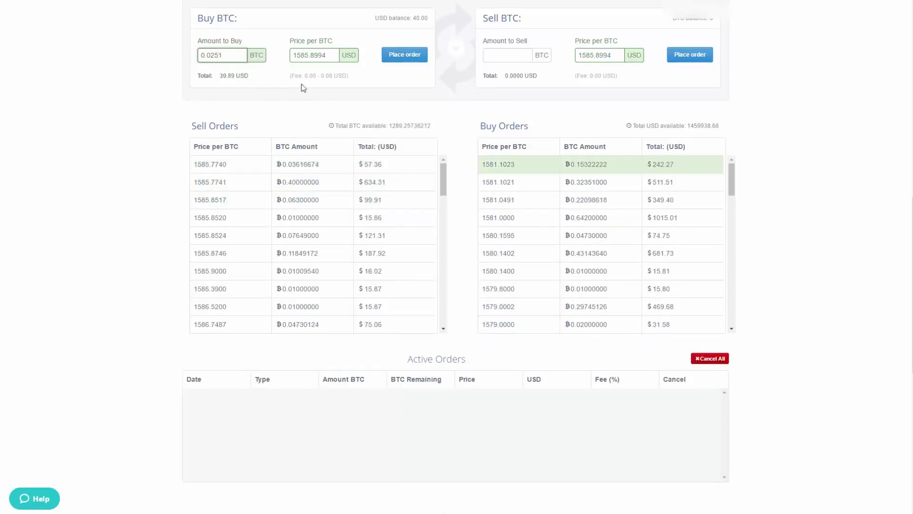
# - Set the limit price to 1585.7740 USD from the lowest sell order and re-enter 0.0251 BTC as the amount to buy
pyautogui.click(234, 165)
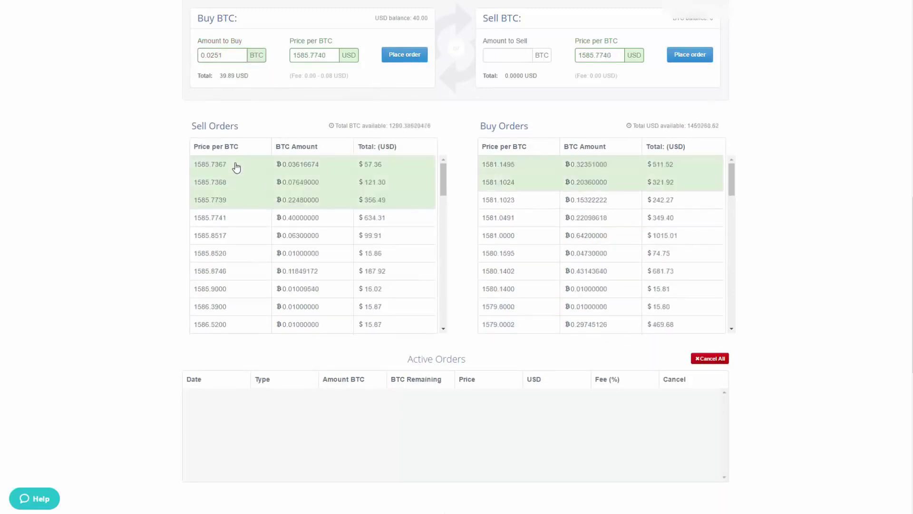
pyautogui.click(230, 53)
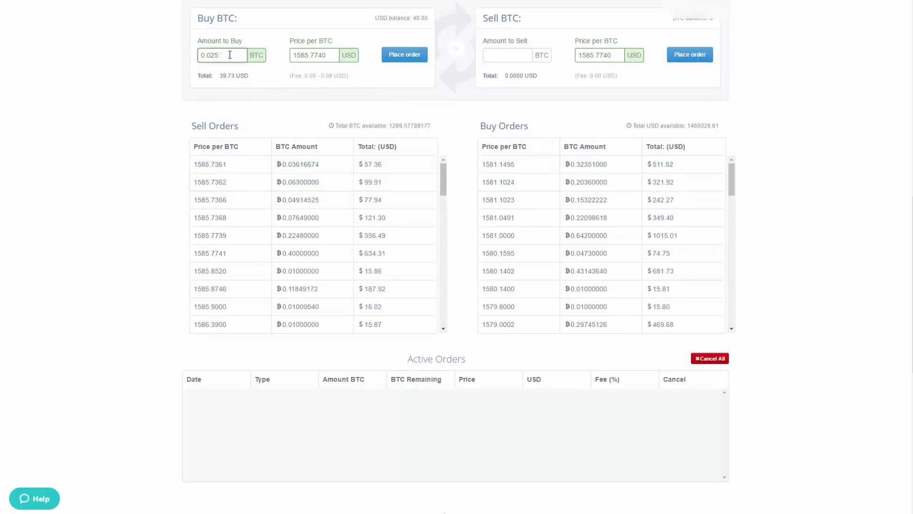
pyautogui.press('BackSpace')
pyautogui.write('2')
pyautogui.press('BackSpace')
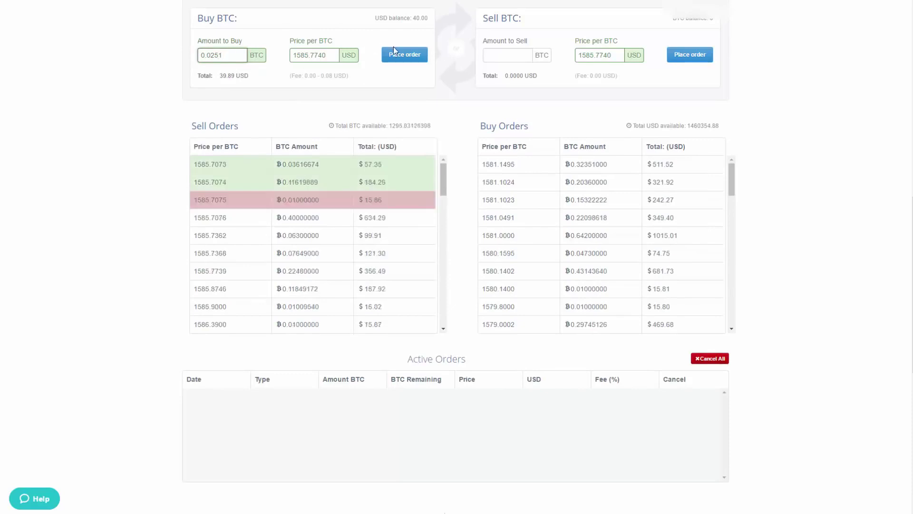
pyautogui.write('1')
# - Place and confirm the buy order for 0.0251 BTC at 1585.7740 USD, and check the account's Bitcoin balance
pyautogui.click(400, 57)
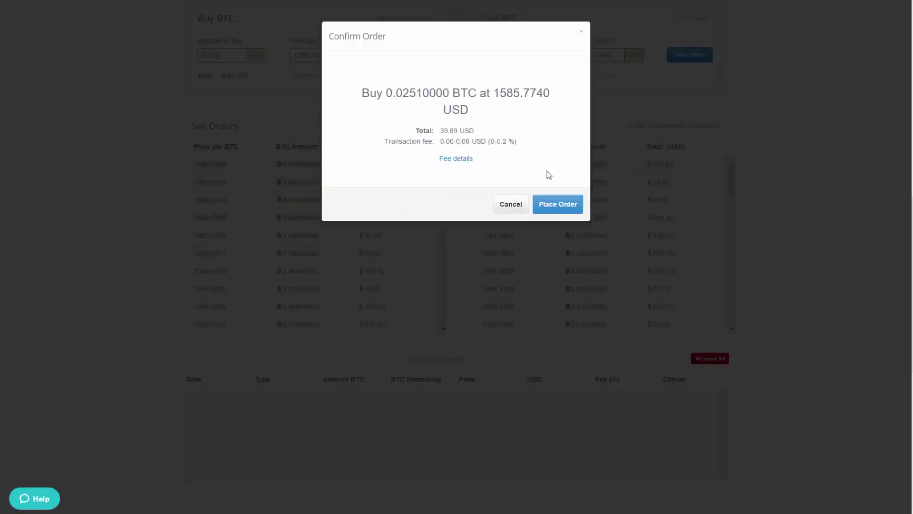
pyautogui.click(549, 206)
pyautogui.click(559, 206)
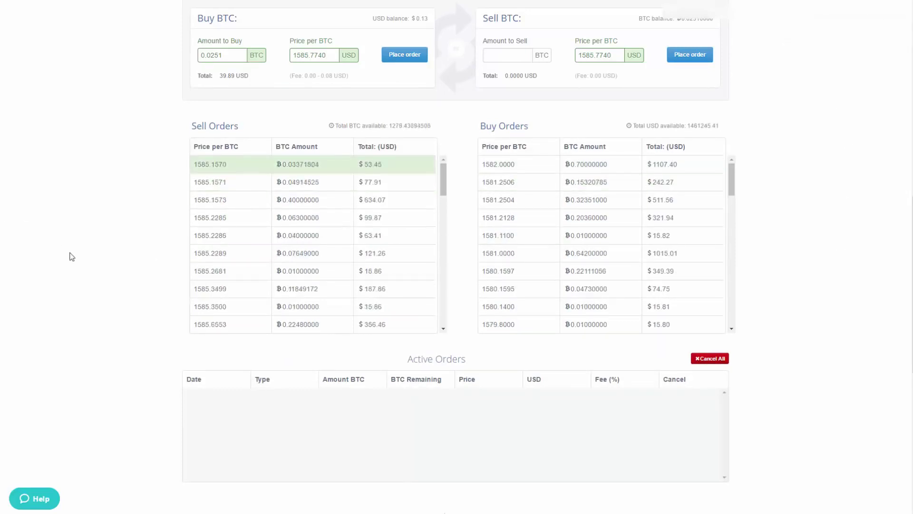
pyautogui.scroll(10, 71, 257)
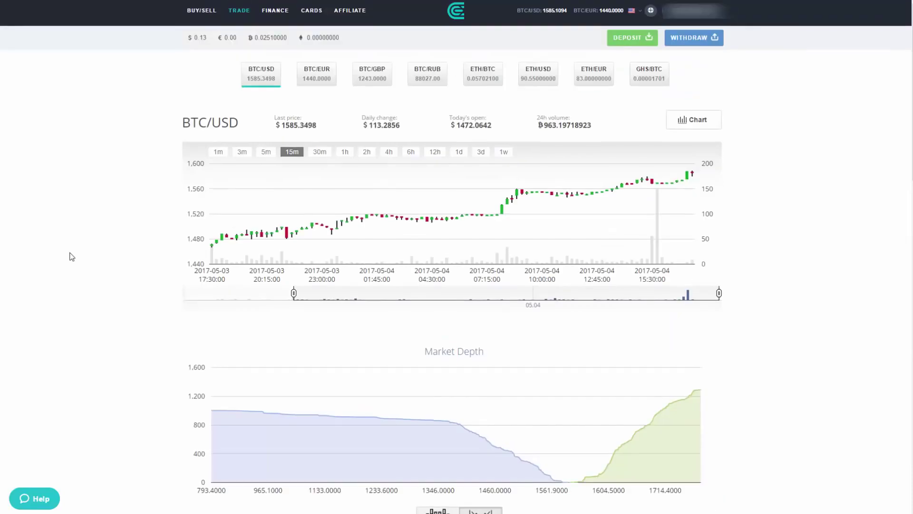
pyautogui.doubleClick(270, 38)
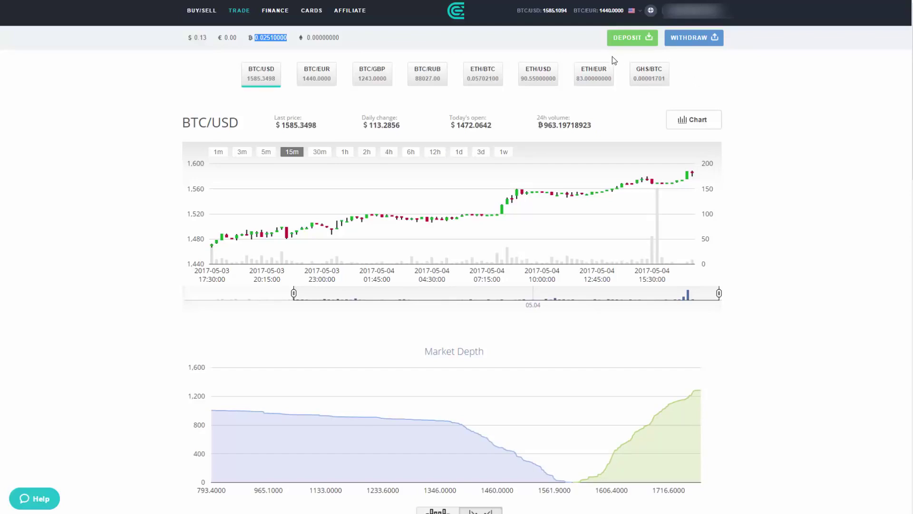
# - Withdraw 0.0251 BTC by crypto withdrawal to the copied recipient wallet address
pyautogui.click(688, 39)
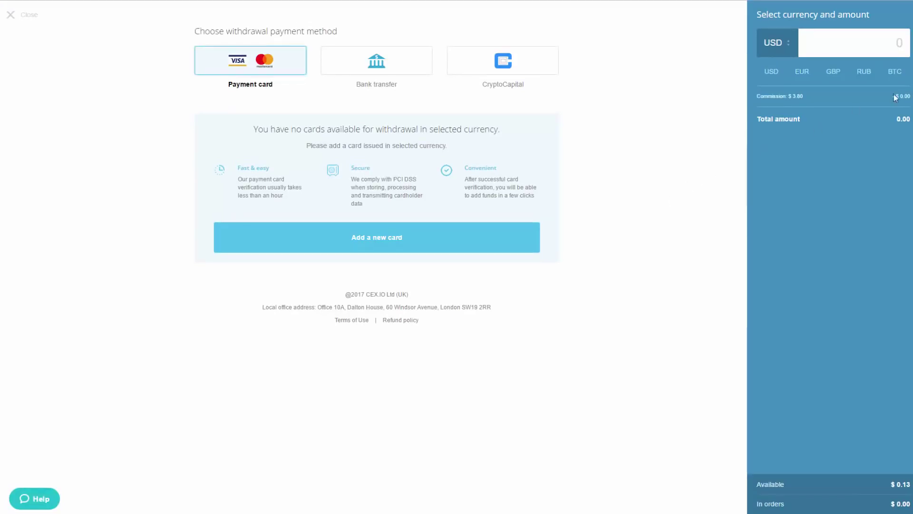
pyautogui.click(895, 72)
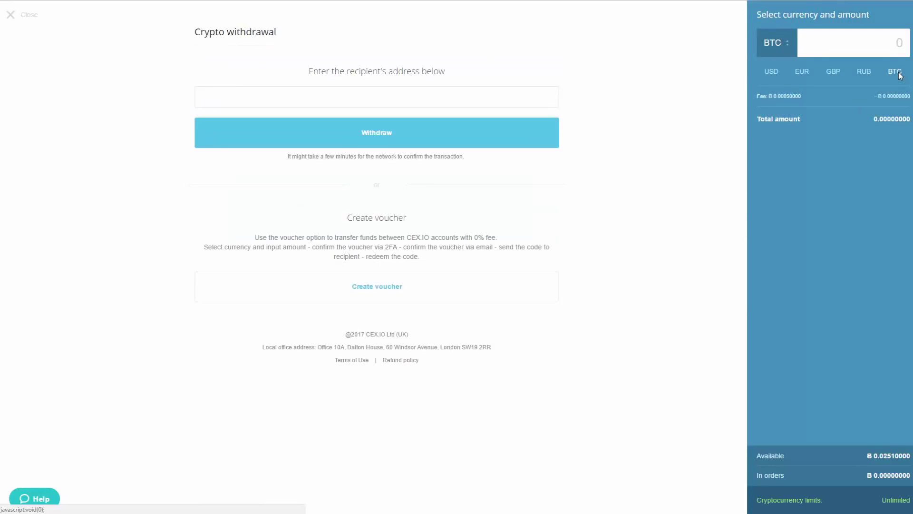
pyautogui.click(355, 97)
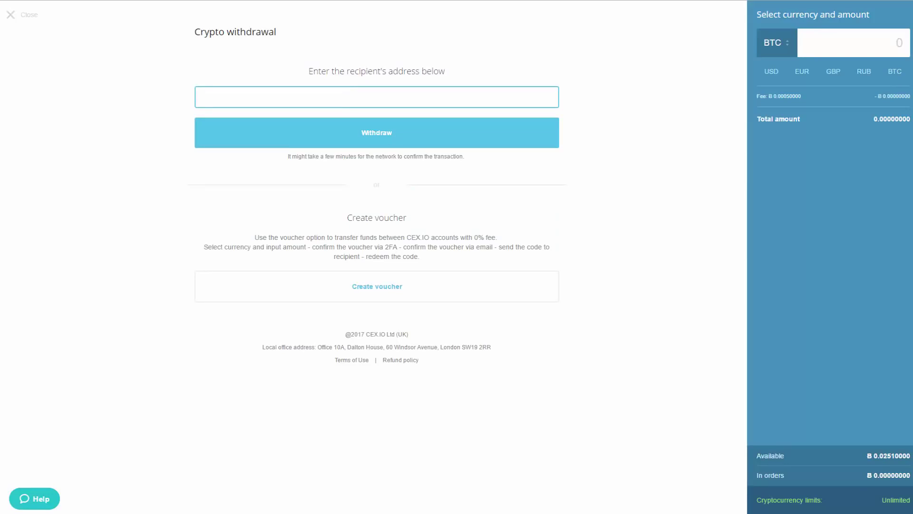
pyautogui.hotkey('ctrl', 'v')
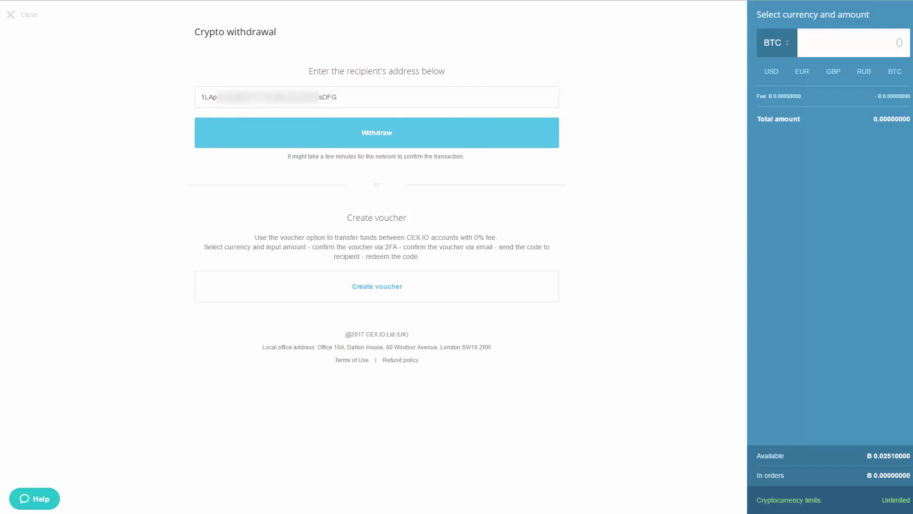
pyautogui.click(881, 46)
pyautogui.write('0.0251')
pyautogui.click(443, 139)
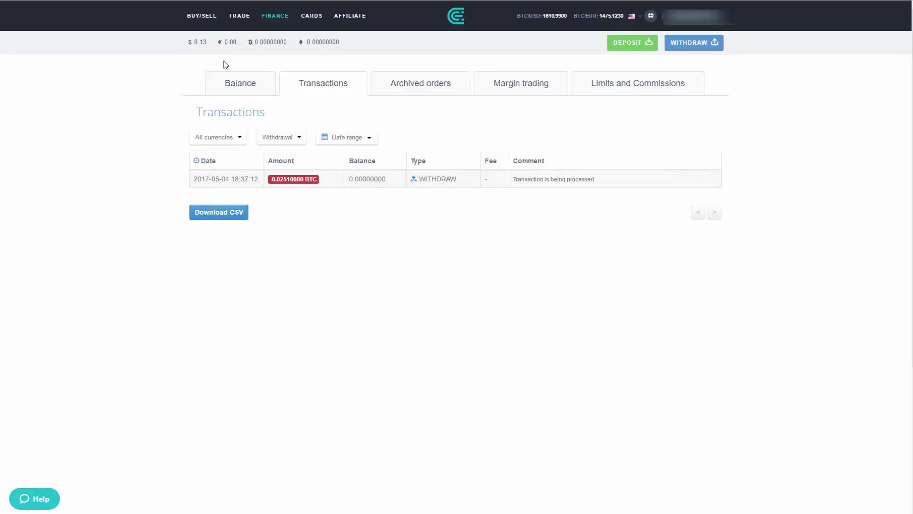
pyautogui.click(208, 21)
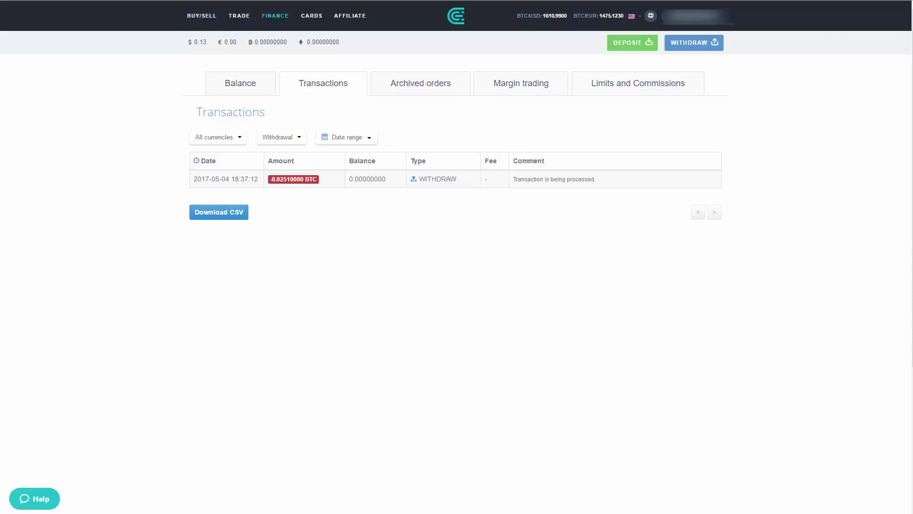